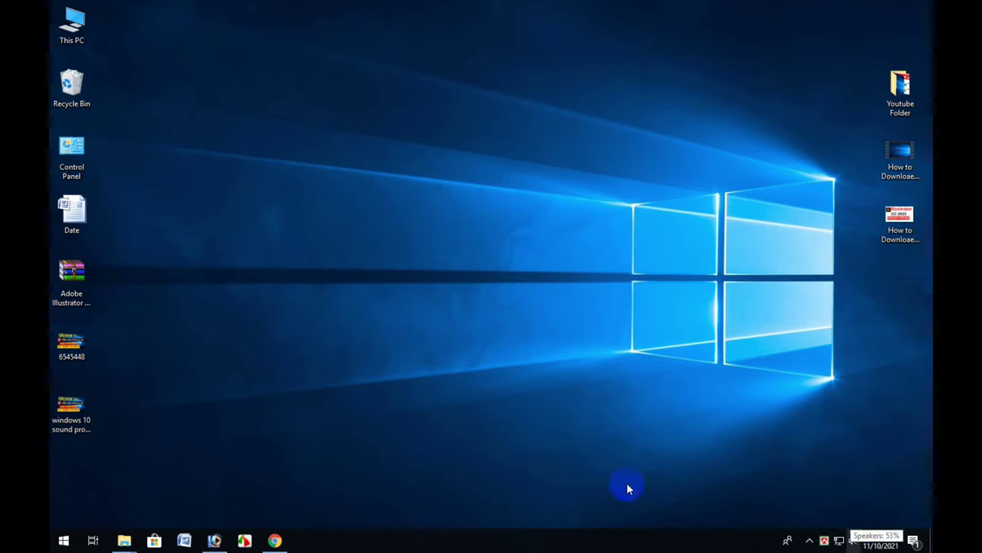
Examine the sound, video and game controllers in Device Manager, including the actions offered for Intel(R) Display Audio, and close Computer Management
{"action": "right_click", "coordinate": [77, 17]}
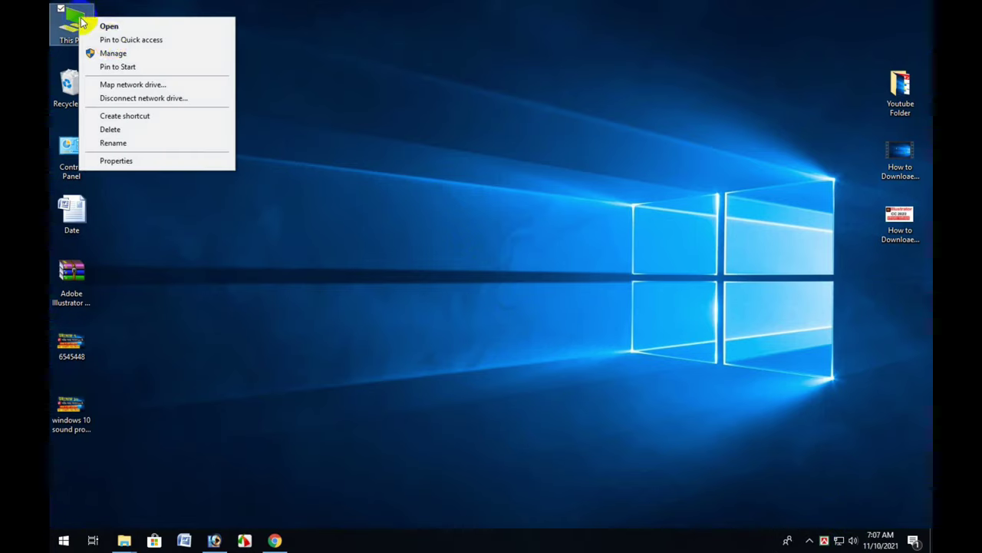
{"action": "left_click", "coordinate": [120, 56]}
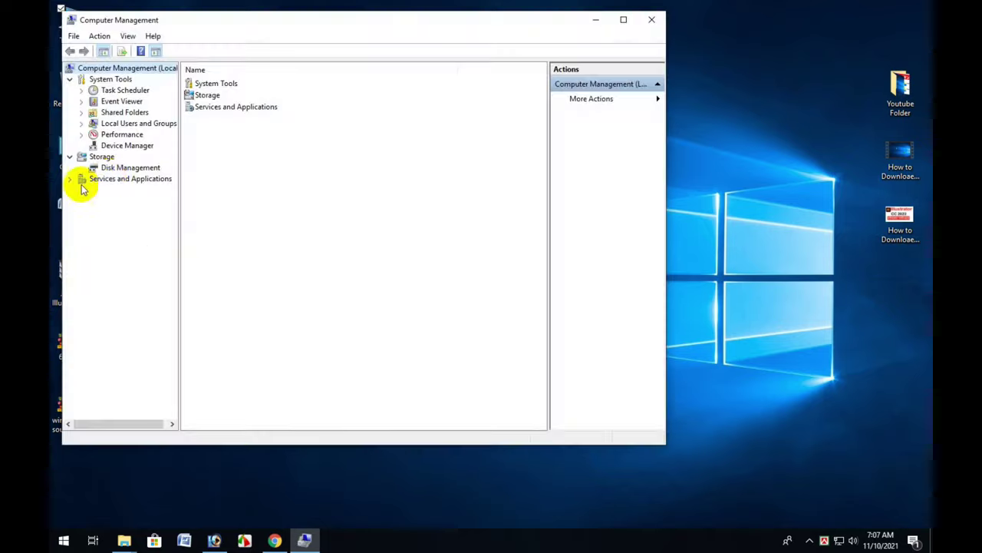
{"action": "left_click", "coordinate": [126, 146]}
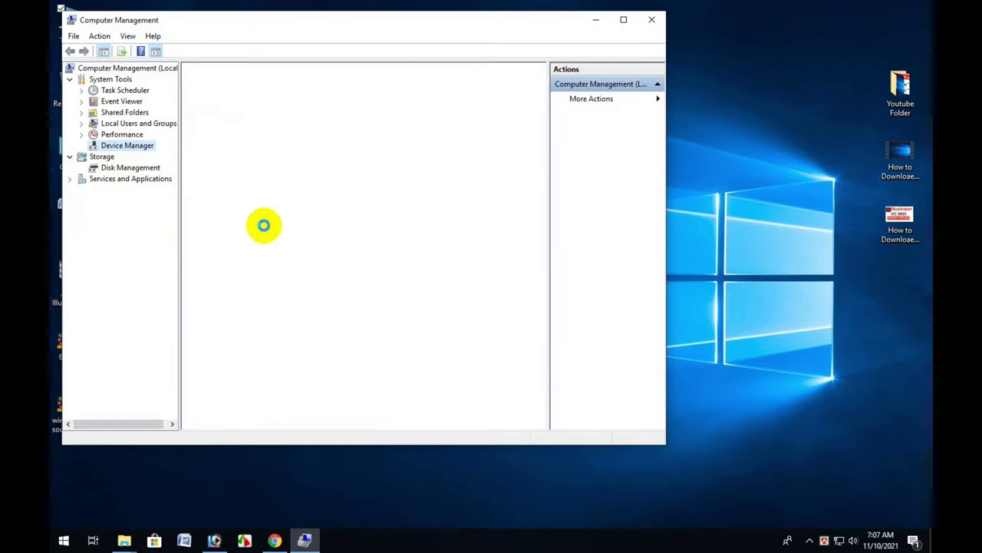
{"action": "left_click", "coordinate": [198, 267]}
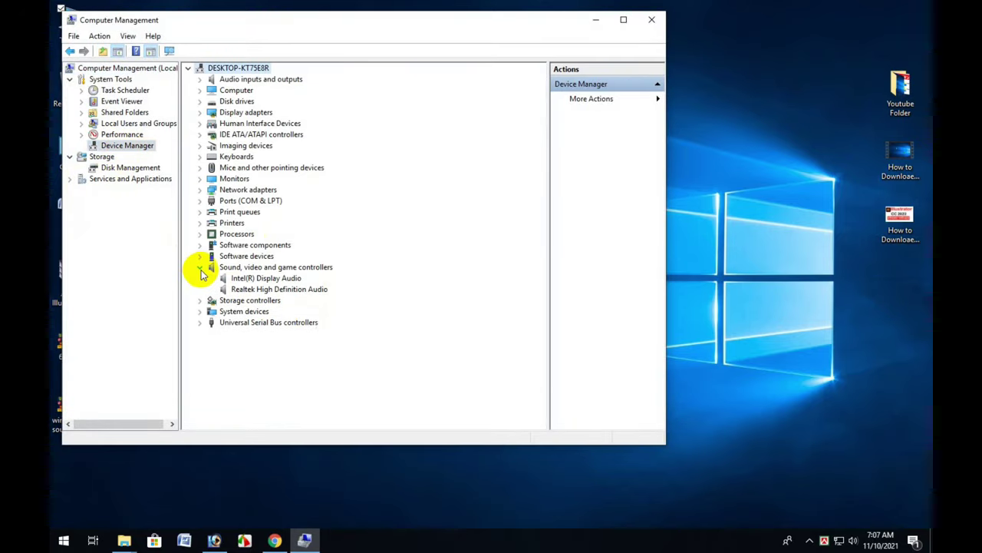
{"action": "right_click", "coordinate": [253, 280]}
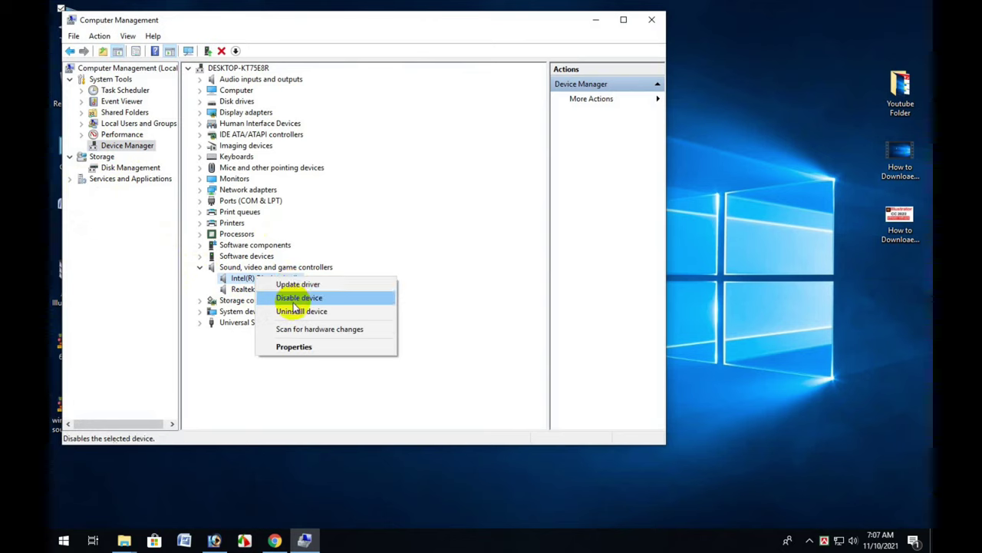
{"action": "left_click", "coordinate": [473, 283]}
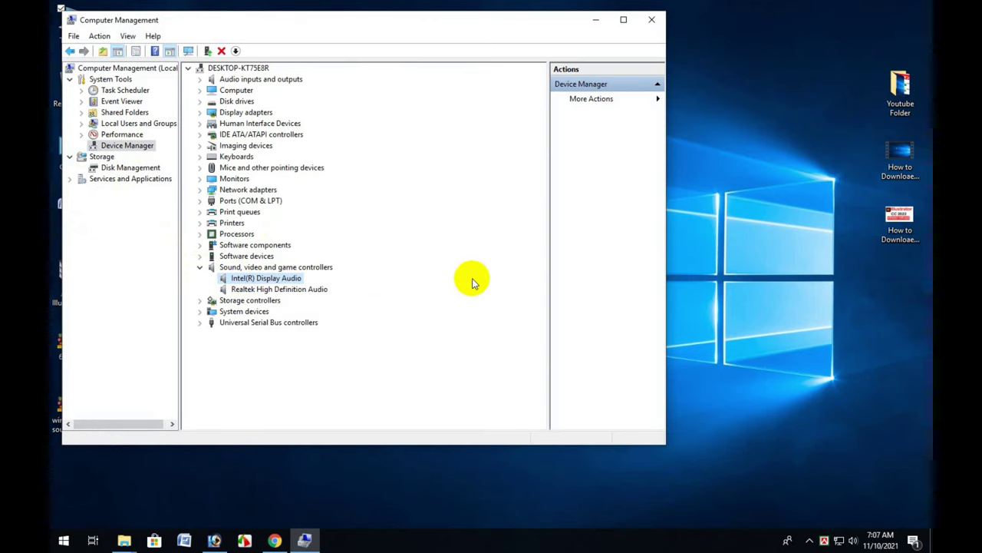
{"action": "left_click", "coordinate": [652, 20]}
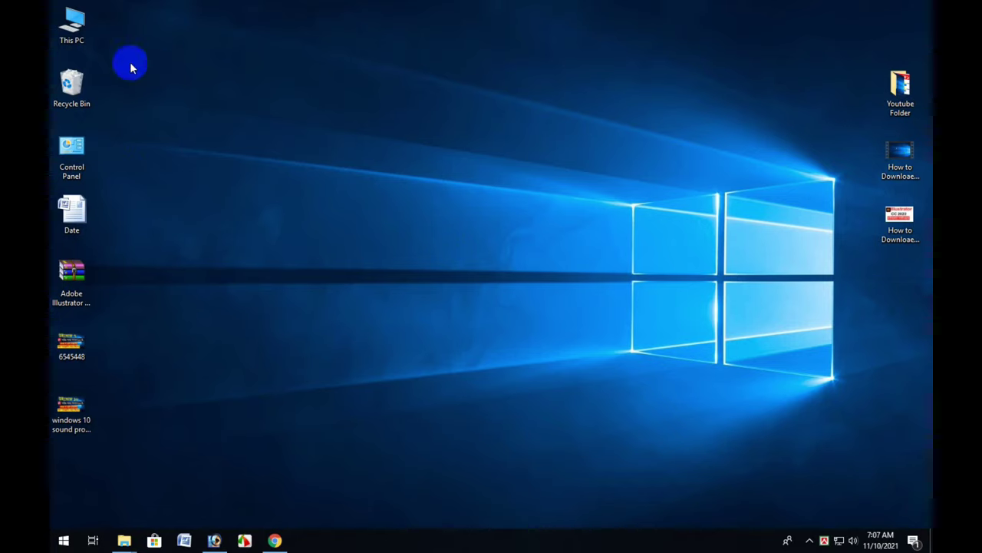
Launch the Realtek audio driver installer 0009-64bit_Win7_Win8_Win81_Win10_R282 from the Downloads folder
{"action": "double_click", "coordinate": [73, 23]}
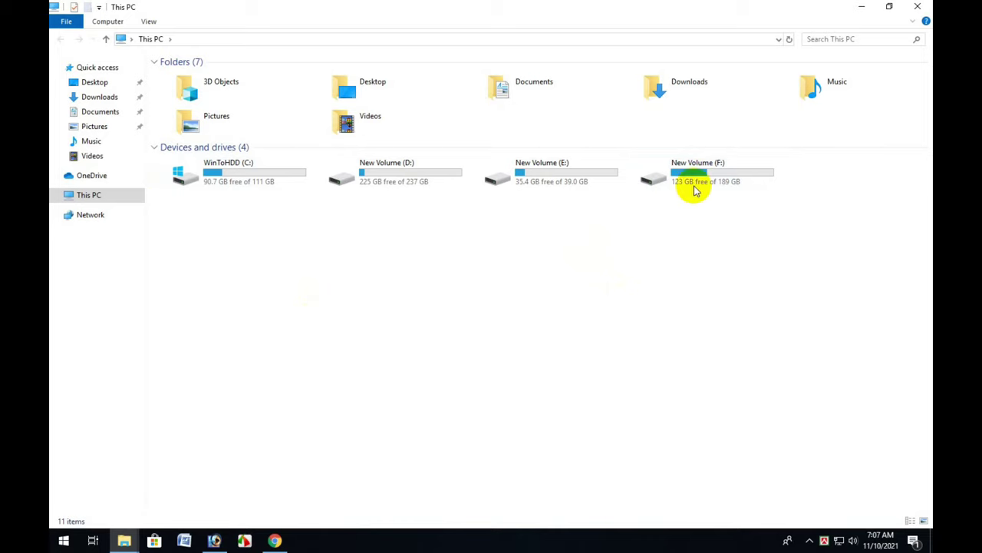
{"action": "double_click", "coordinate": [691, 87]}
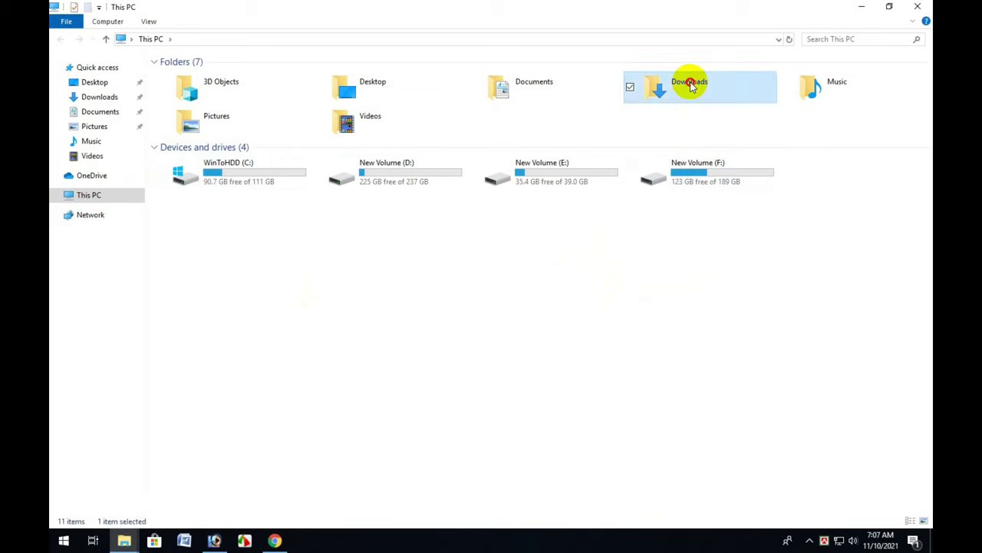
{"action": "left_click", "coordinate": [231, 75]}
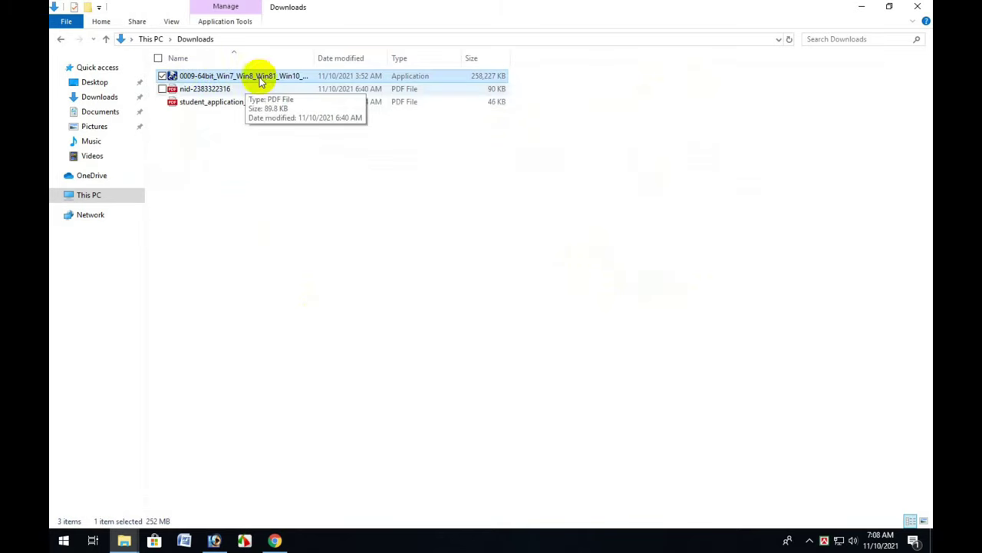
{"action": "left_click_drag", "start_coordinate": [268, 80], "coordinate": [220, 87]}
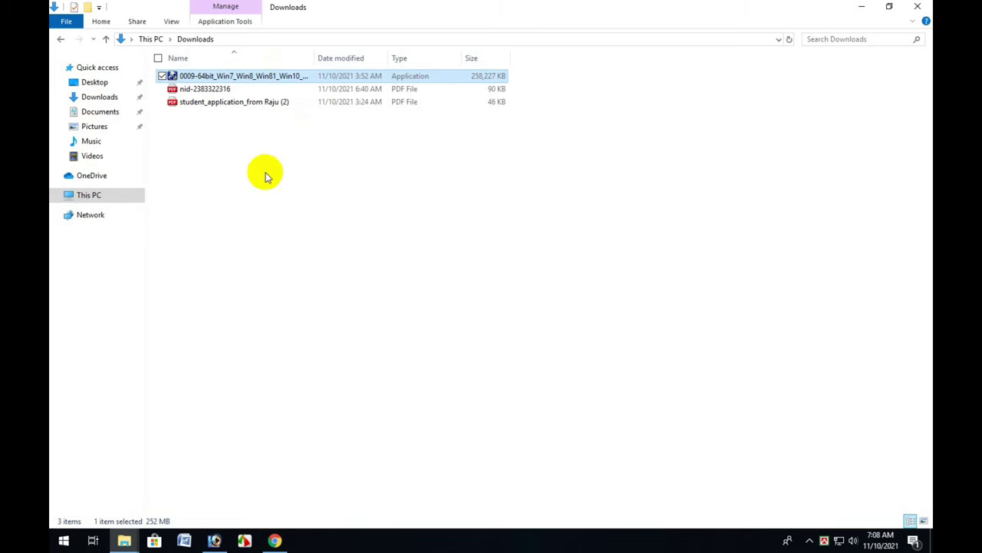
{"action": "double_click", "coordinate": [246, 81]}
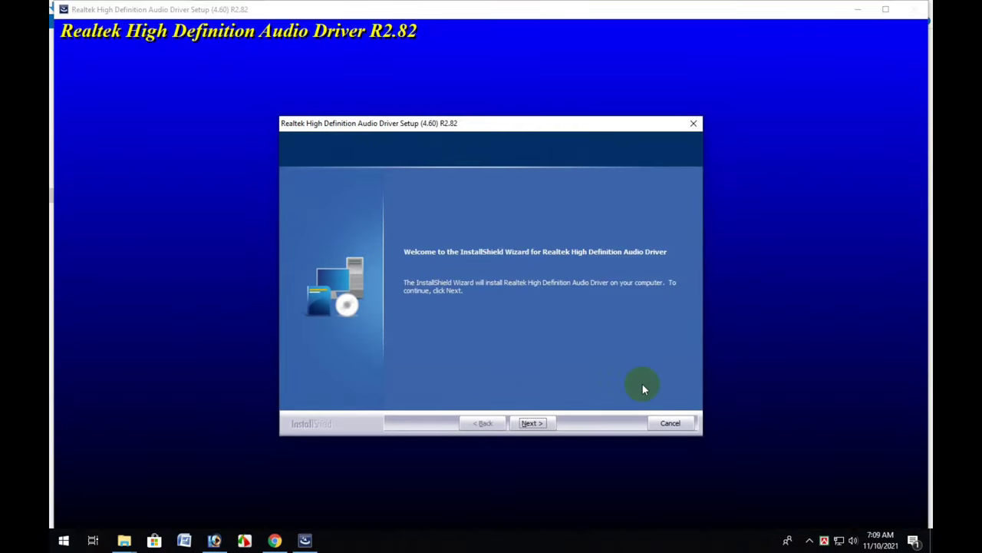
Proceed through the Realtek High Definition Audio Driver R2.82 setup wizard to uninstall the existing audio driver
{"action": "left_click_drag", "start_coordinate": [535, 122], "coordinate": [556, 99]}
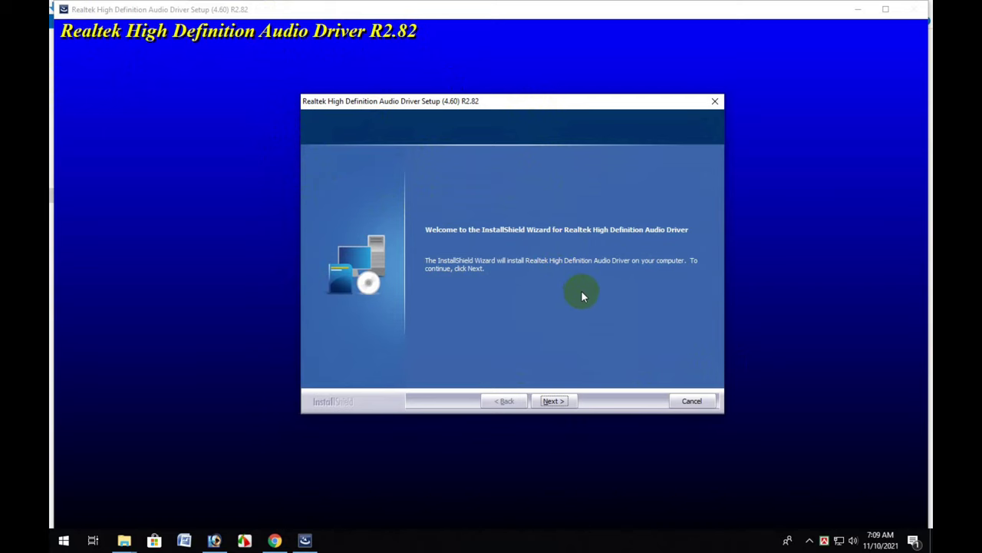
{"action": "left_click", "coordinate": [554, 401]}
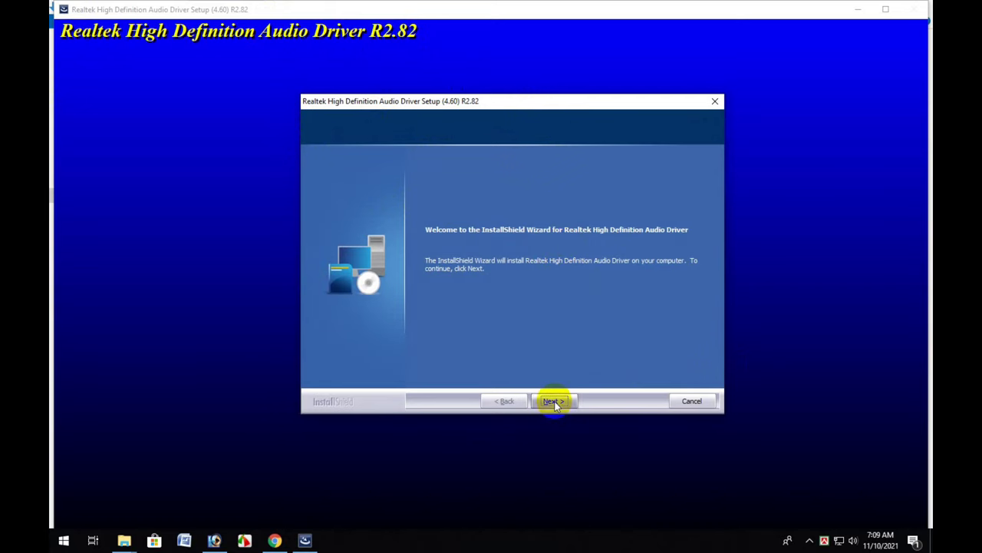
{"action": "left_click", "coordinate": [533, 424]}
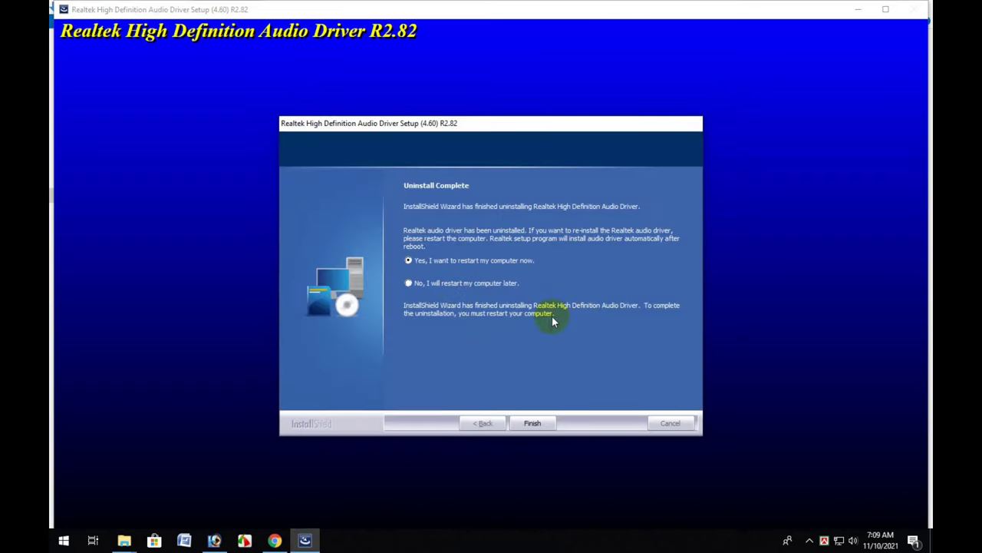
{"action": "left_click_drag", "start_coordinate": [560, 146], "coordinate": [585, 112]}
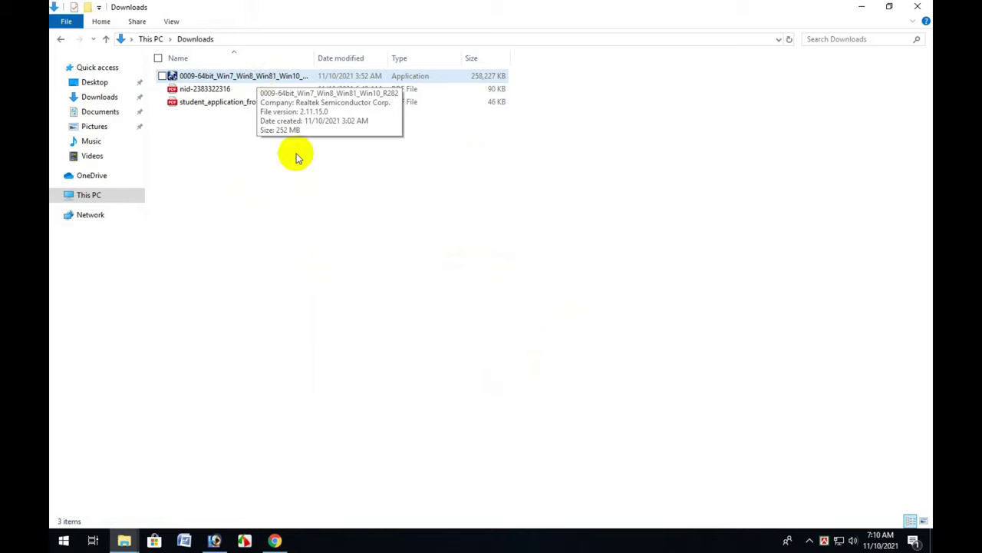
{"action": "left_click", "coordinate": [267, 83]}
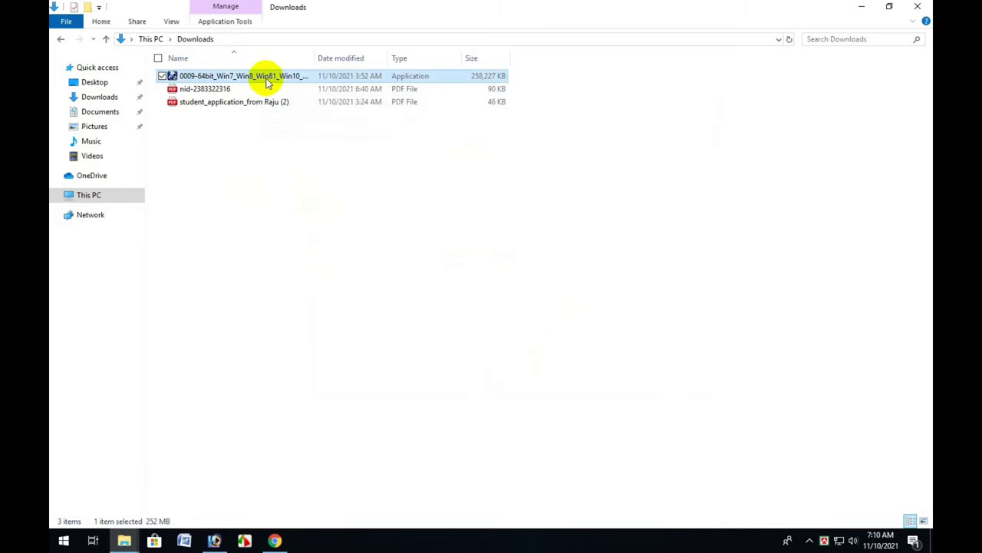
{"action": "left_click", "coordinate": [353, 208]}
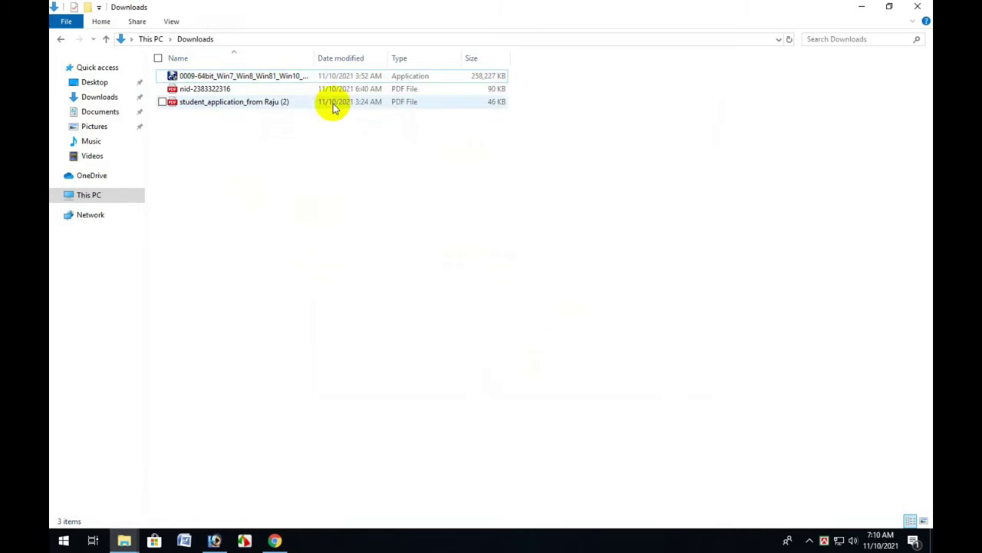
{"action": "left_click", "coordinate": [274, 79]}
{"action": "left_click", "coordinate": [373, 258]}
{"action": "left_click", "coordinate": [264, 79]}
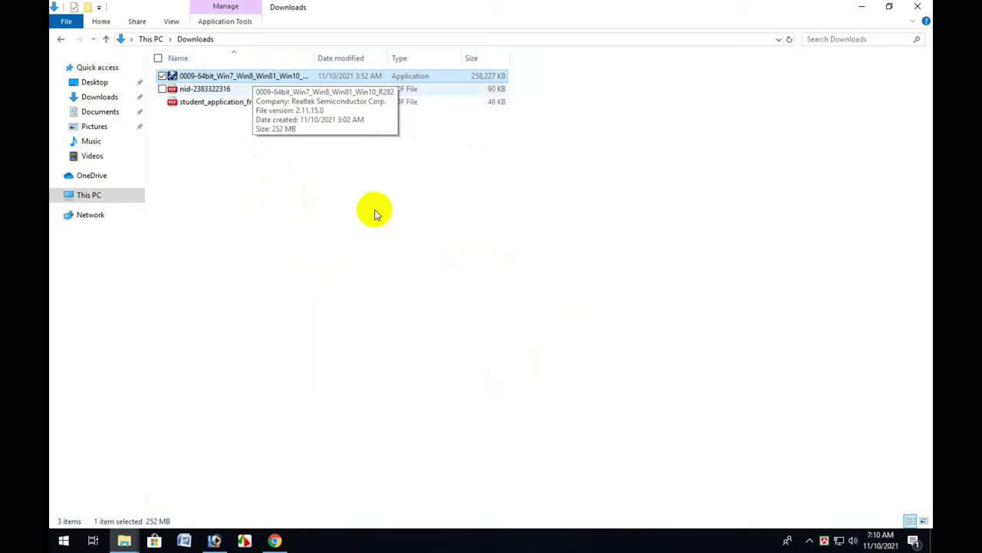
{"action": "left_click", "coordinate": [270, 131]}
{"action": "left_click", "coordinate": [261, 81]}
{"action": "left_click", "coordinate": [318, 184]}
{"action": "left_click", "coordinate": [274, 77]}
{"action": "left_click", "coordinate": [451, 309]}
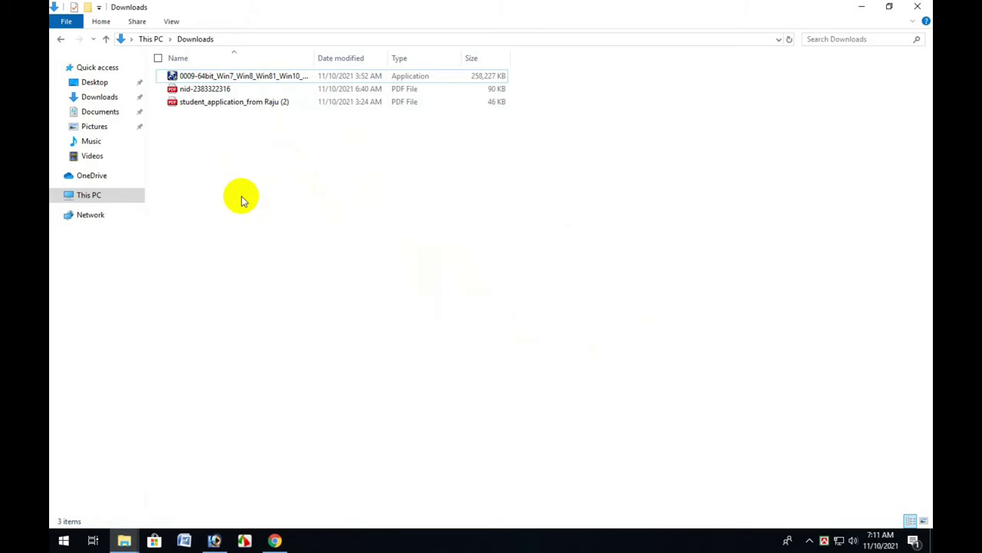
{"action": "left_click", "coordinate": [284, 78]}
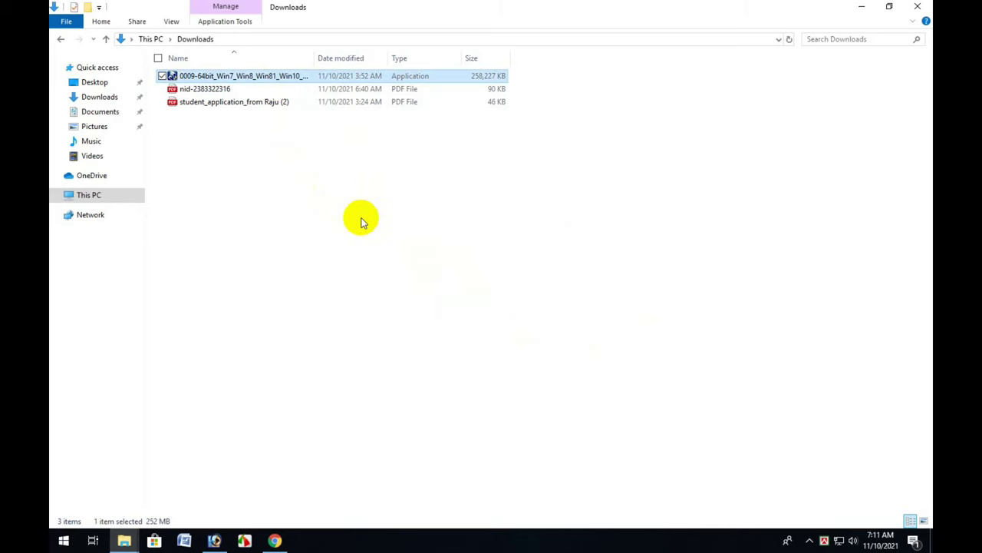
{"action": "left_click", "coordinate": [361, 217]}
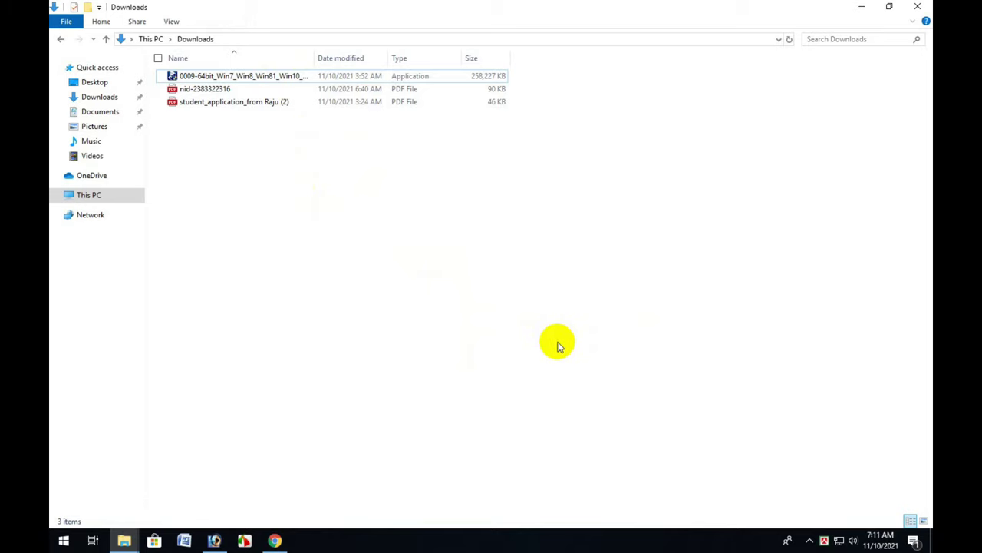
Minimize the Downloads window and return to the desktop
{"action": "left_click", "coordinate": [862, 7]}
{"action": "left_click", "coordinate": [505, 367]}
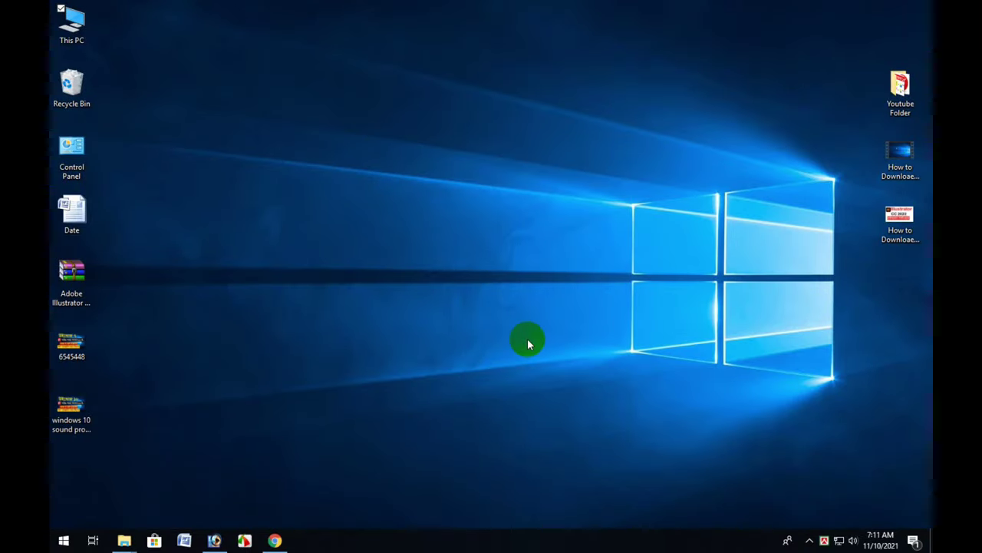